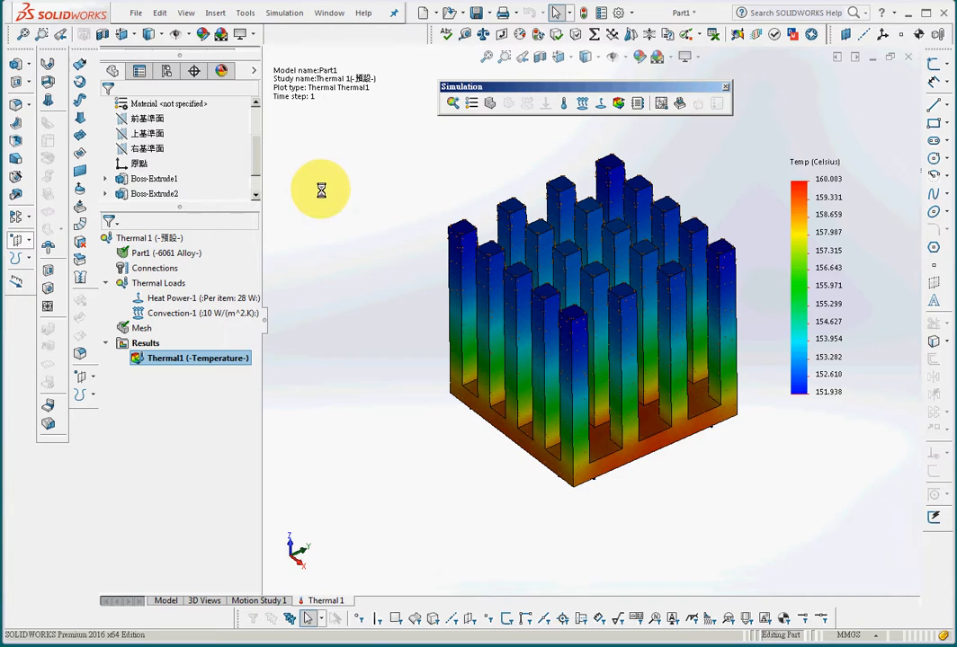
Change the Thermal 1 study to a transient solution with a total time of 1200 sec and a time increment of 60 sec.
{"action": "right_click", "coordinate": [151, 237]}
{"action": "left_click", "coordinate": [224, 354]}
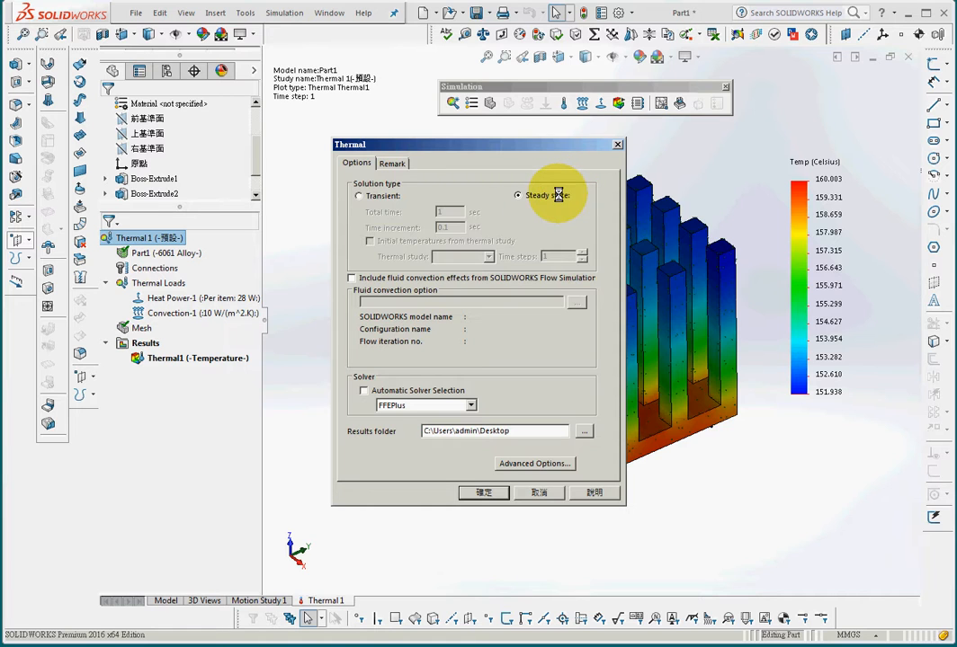
{"action": "left_click", "coordinate": [380, 196]}
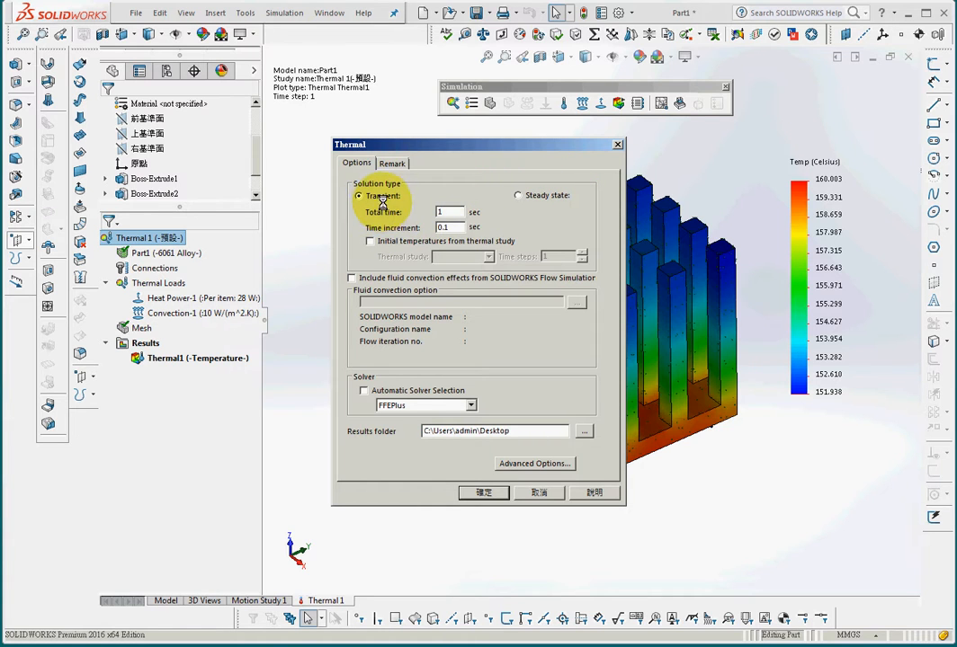
{"action": "double_click", "coordinate": [445, 213]}
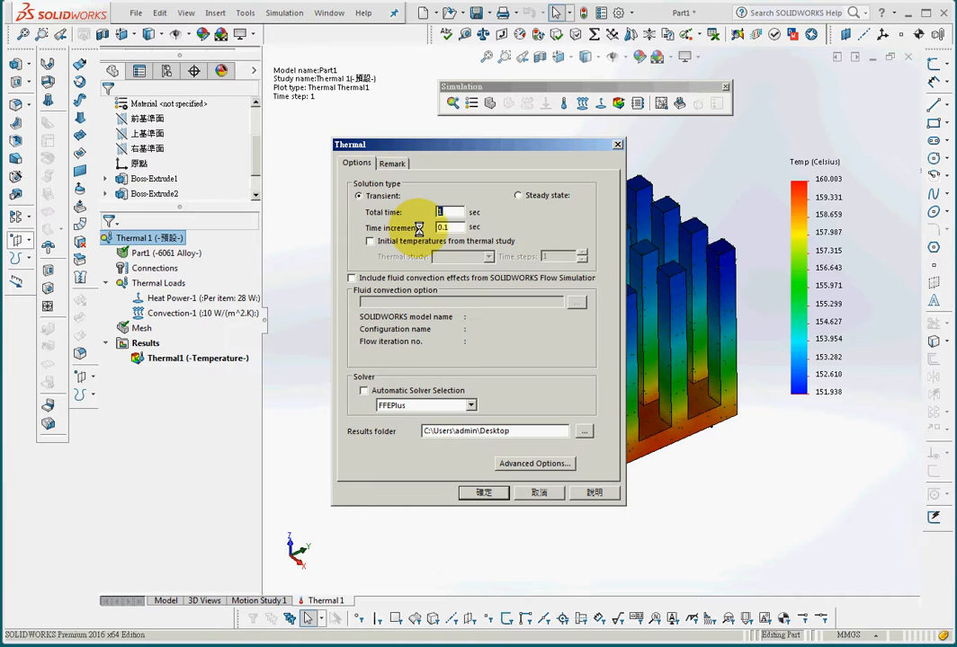
{"action": "type", "text": "12"}
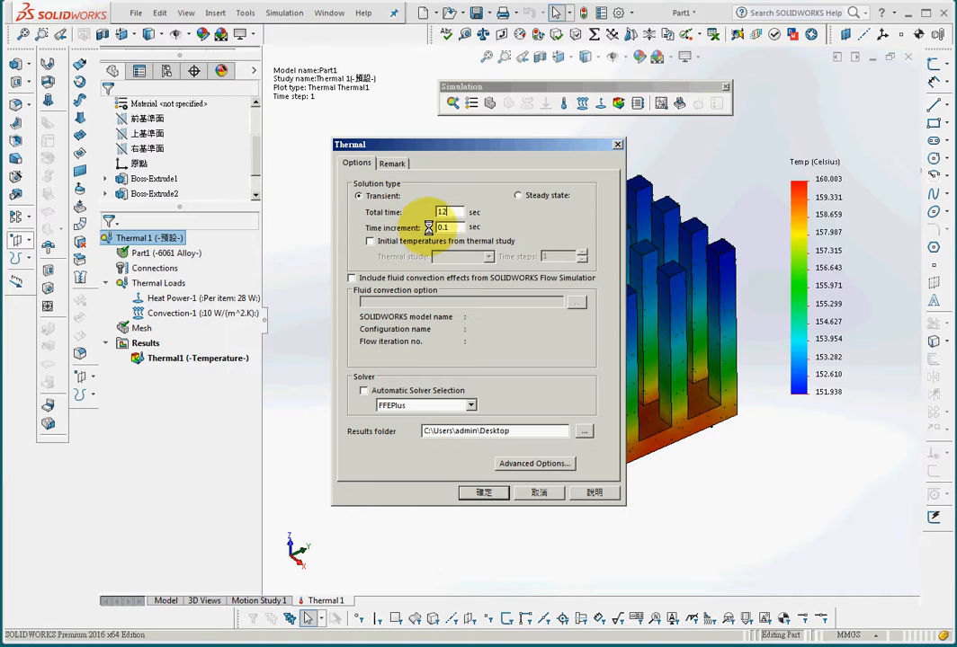
{"action": "type", "text": "00"}
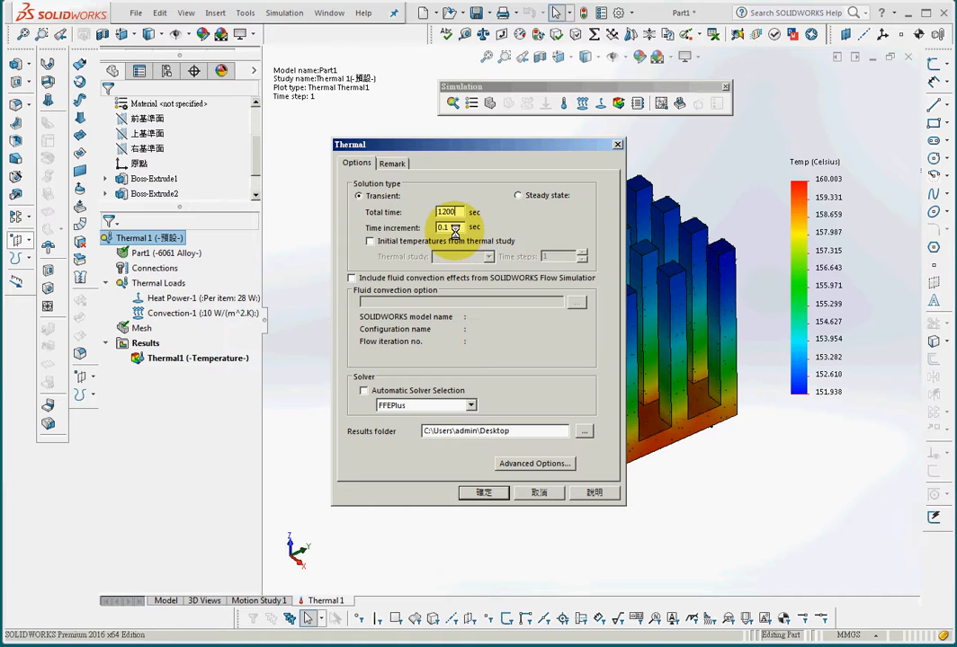
{"action": "key", "text": "Tab"}
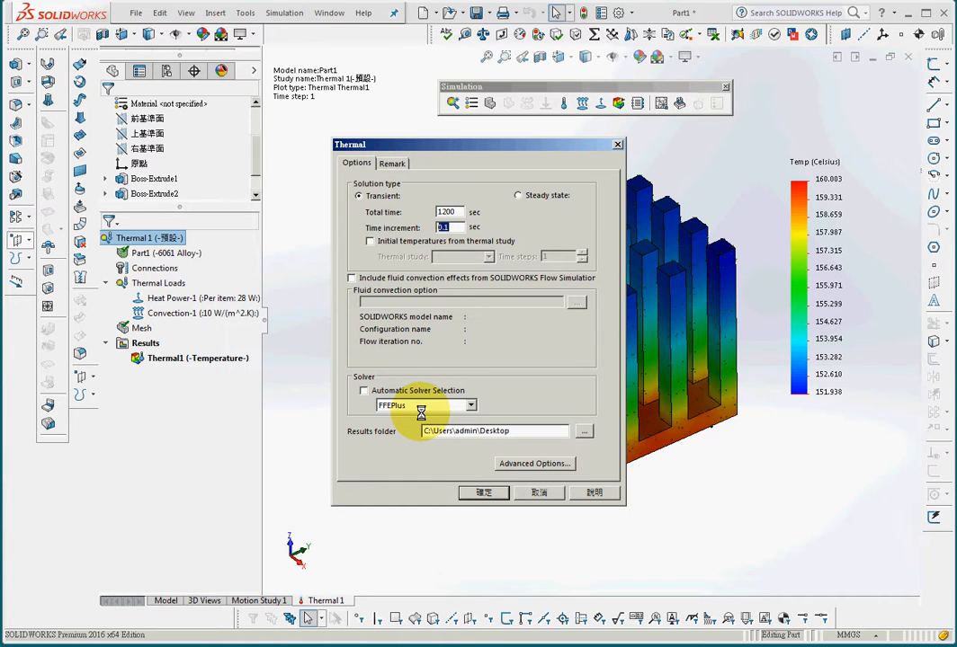
{"action": "type", "text": "60"}
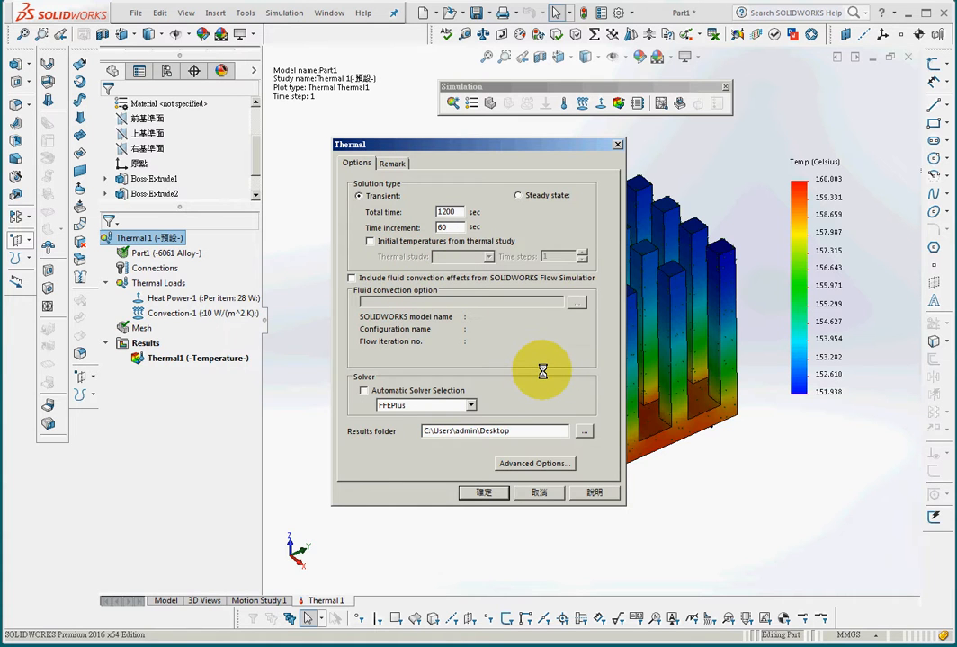
{"action": "left_click", "coordinate": [482, 494]}
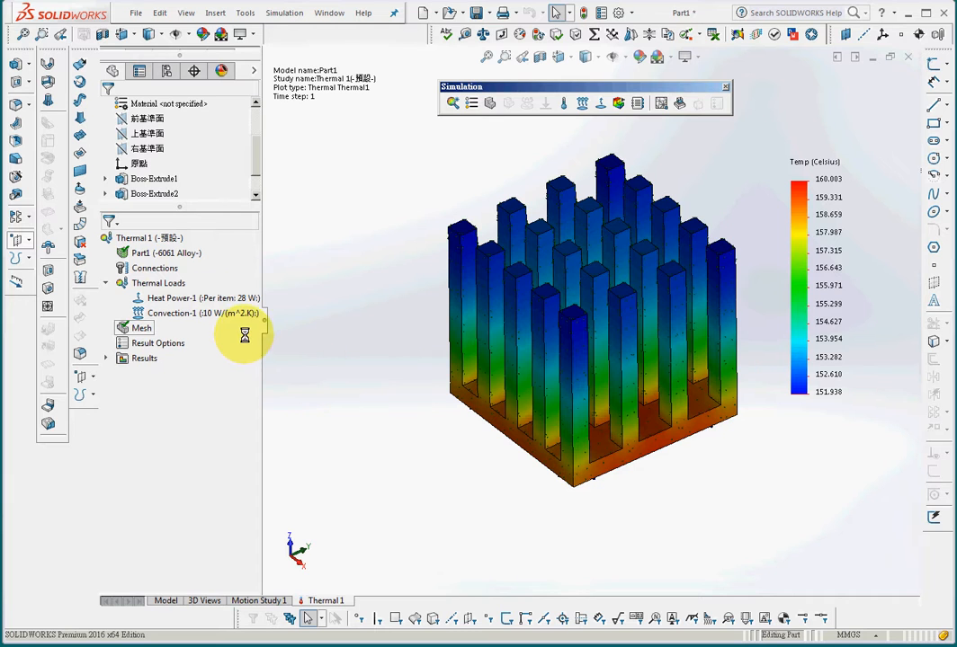
Apply an initial temperature of 25 °C to the entire heat sink solid body.
{"action": "left_click", "coordinate": [561, 102]}
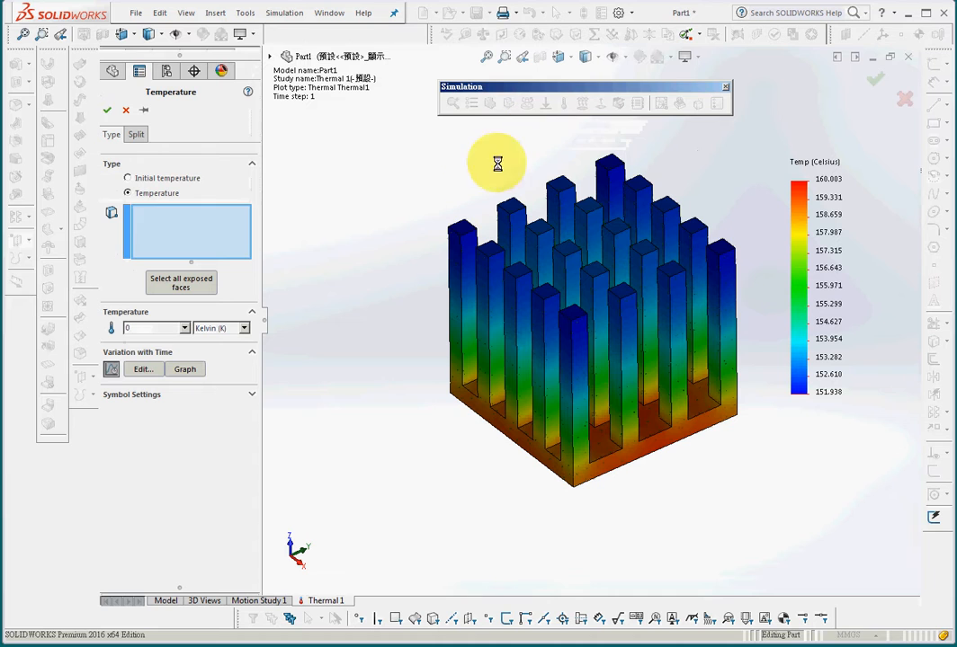
{"action": "left_click", "coordinate": [144, 178]}
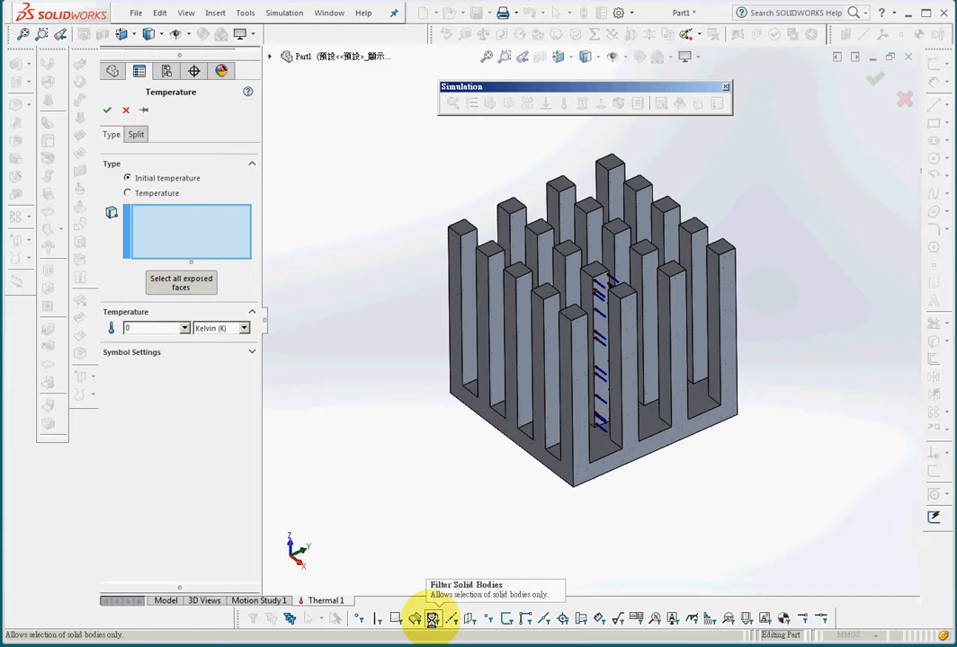
{"action": "left_click", "coordinate": [432, 619]}
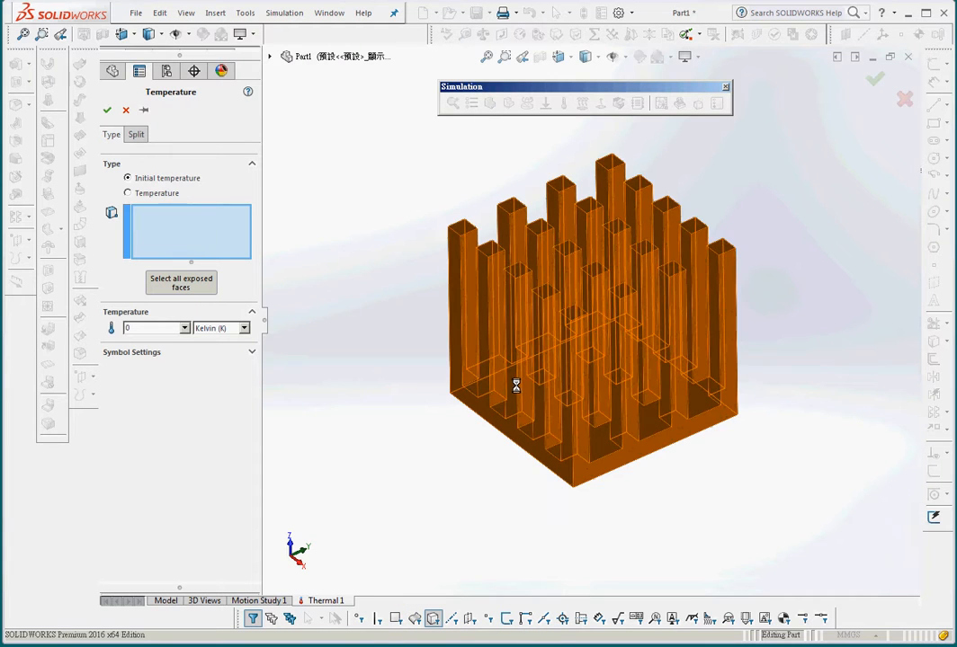
{"action": "left_click", "coordinate": [547, 393]}
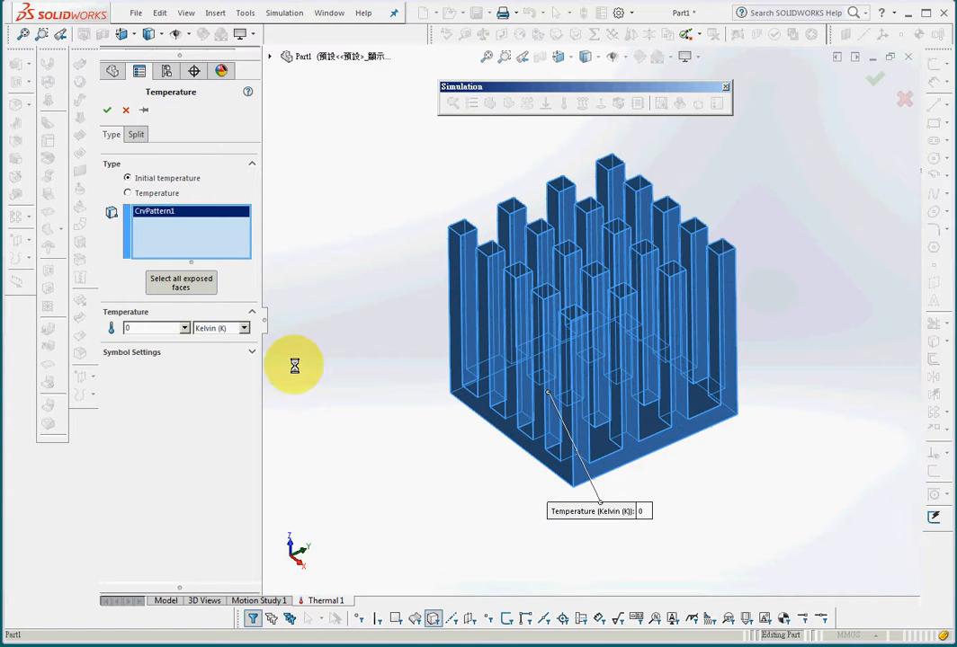
{"action": "left_click", "coordinate": [246, 328]}
{"action": "left_click", "coordinate": [225, 357]}
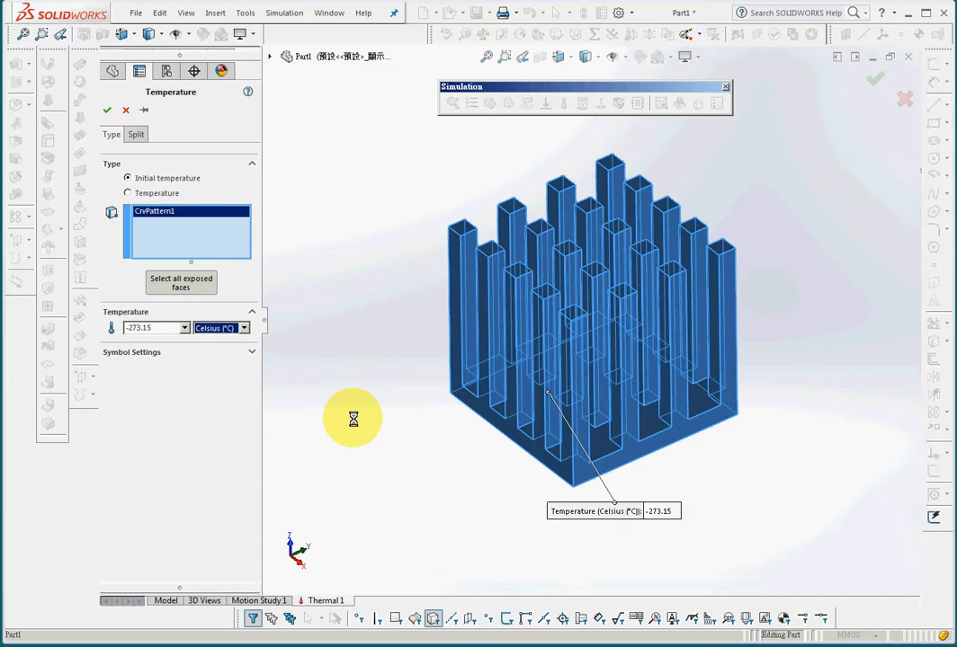
{"action": "left_click", "coordinate": [433, 619]}
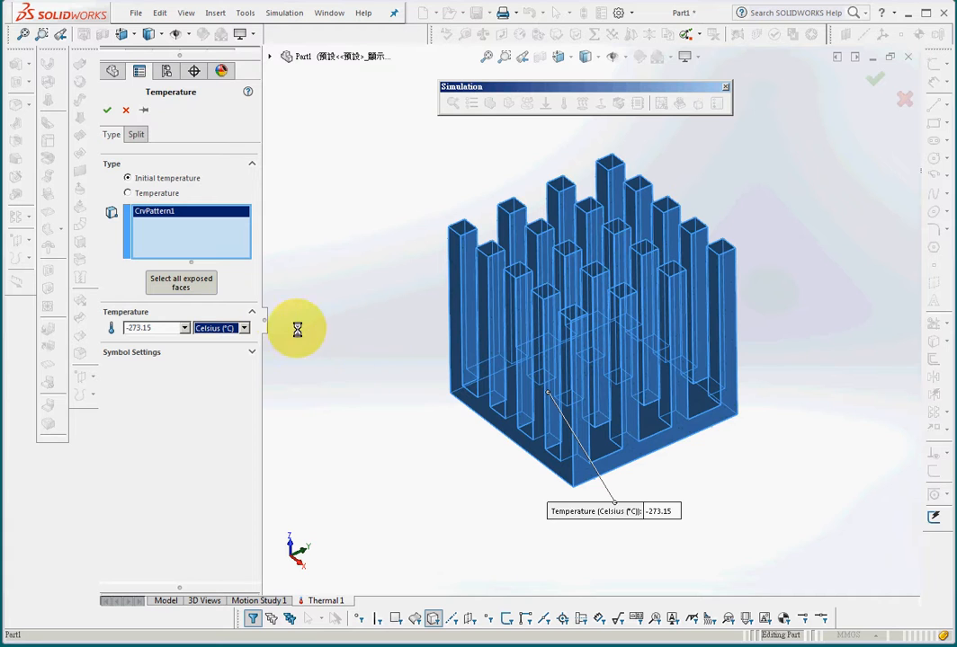
{"action": "left_click", "coordinate": [181, 329]}
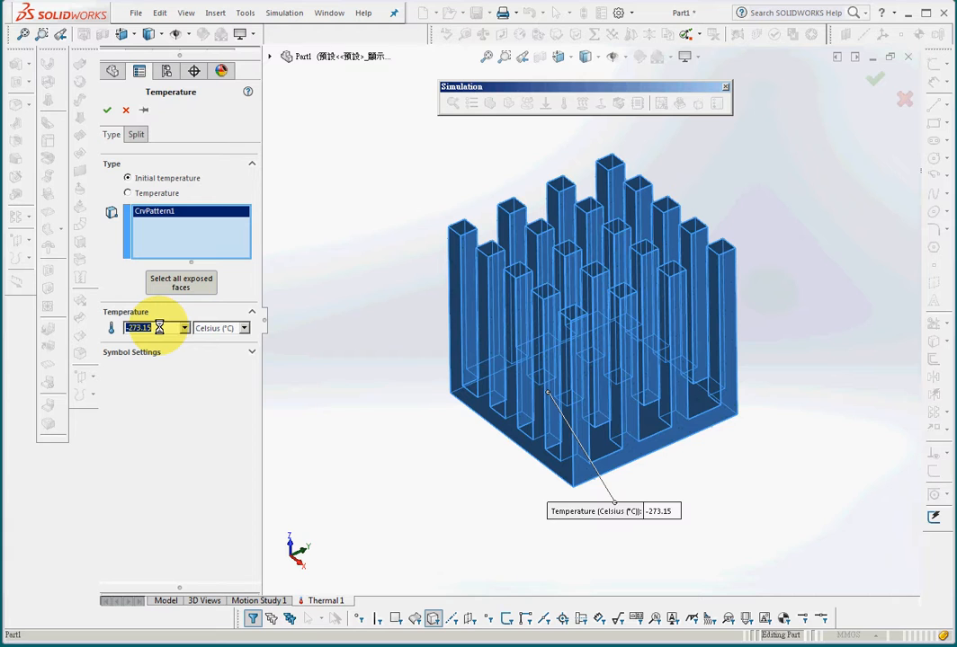
{"action": "type", "text": "25"}
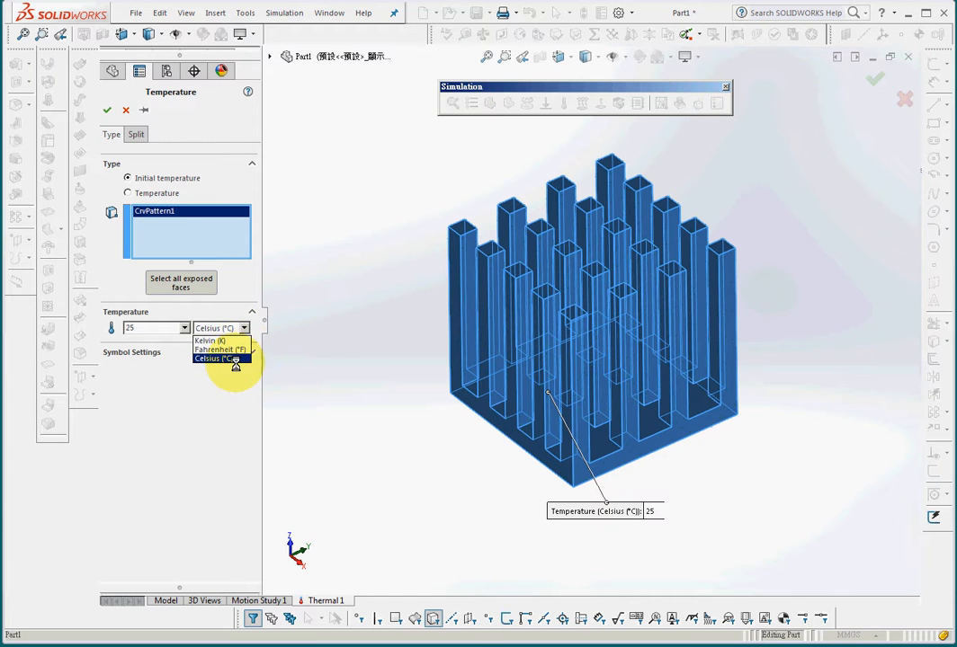
{"action": "left_click", "coordinate": [234, 359]}
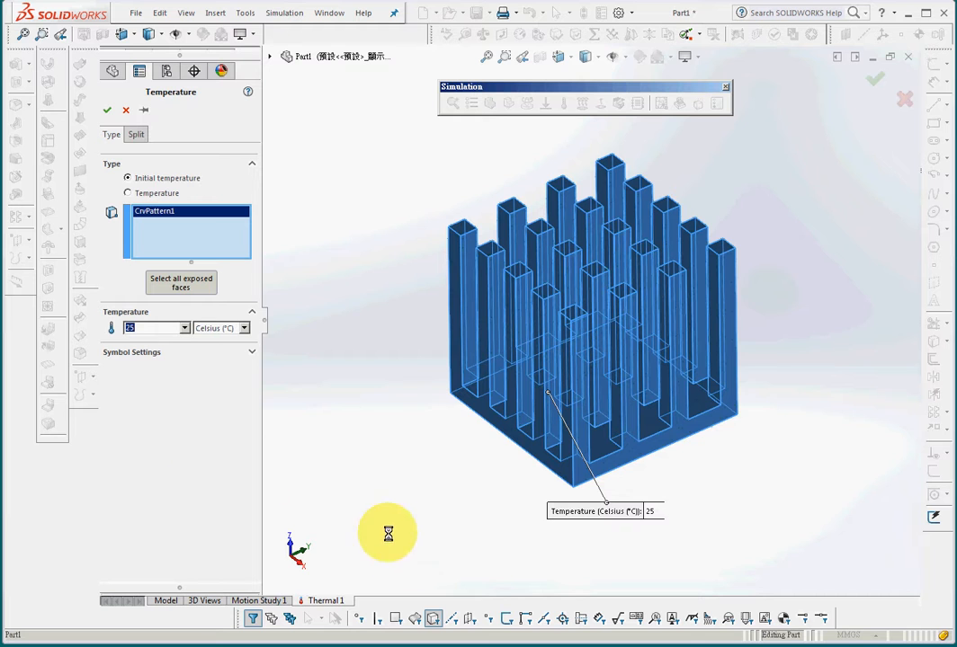
{"action": "left_click", "coordinate": [107, 111]}
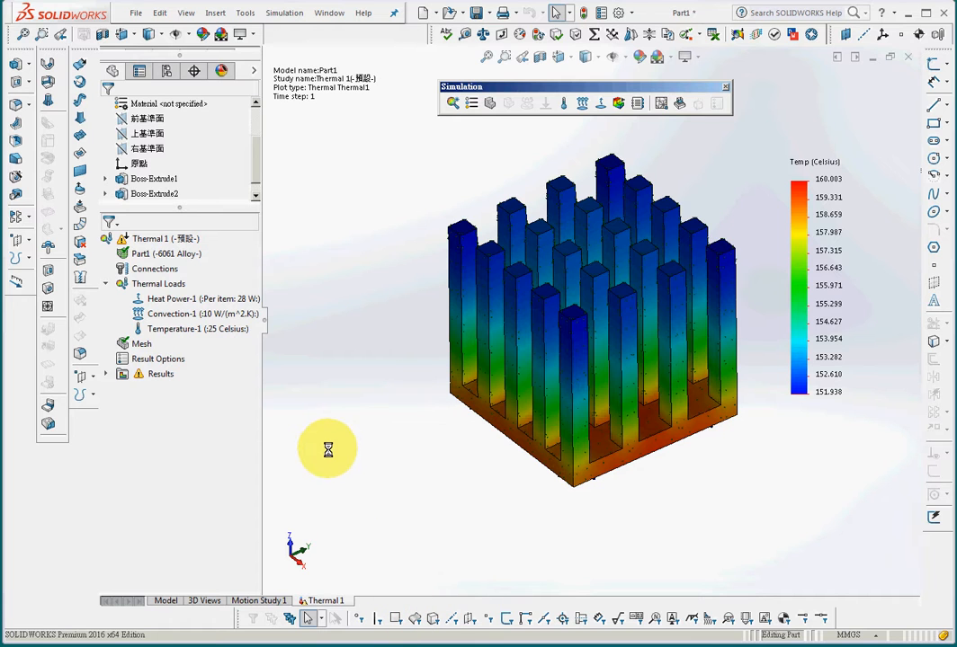
Review the heat power load's definition and the bottom face it is applied to, keeping its settings.
{"action": "left_click", "coordinate": [205, 301]}
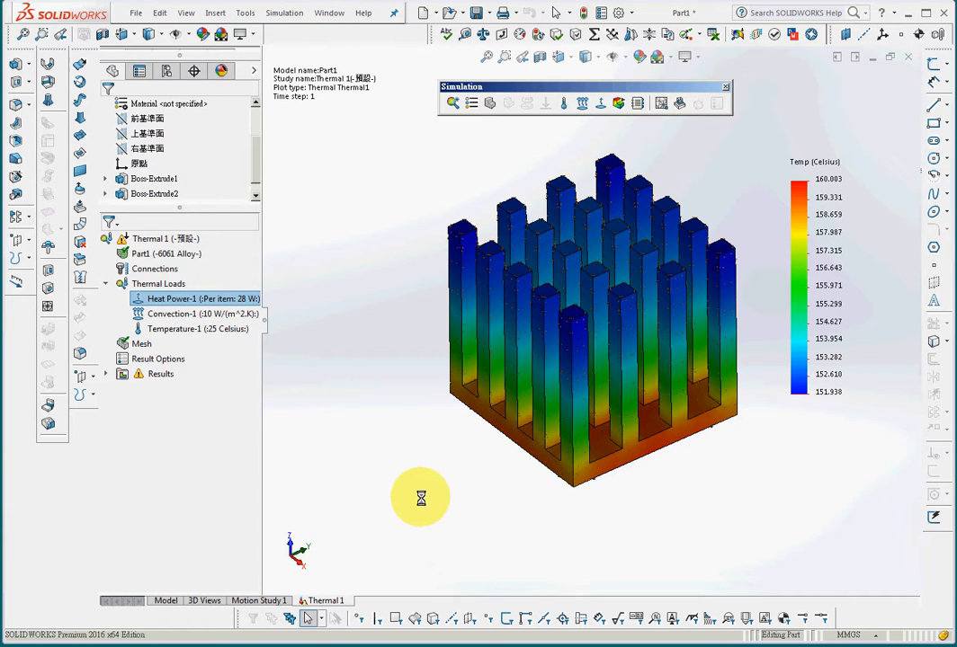
{"action": "middle_click_drag", "start_coordinate": [421, 498], "coordinate": [427, 435]}
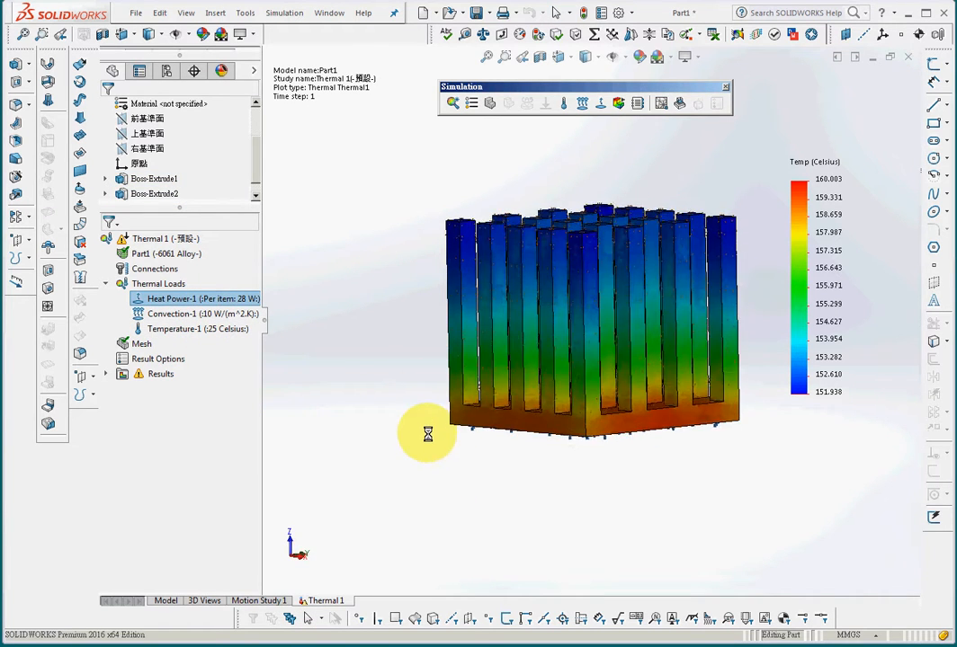
{"action": "right_click", "coordinate": [197, 301]}
{"action": "left_click", "coordinate": [237, 362]}
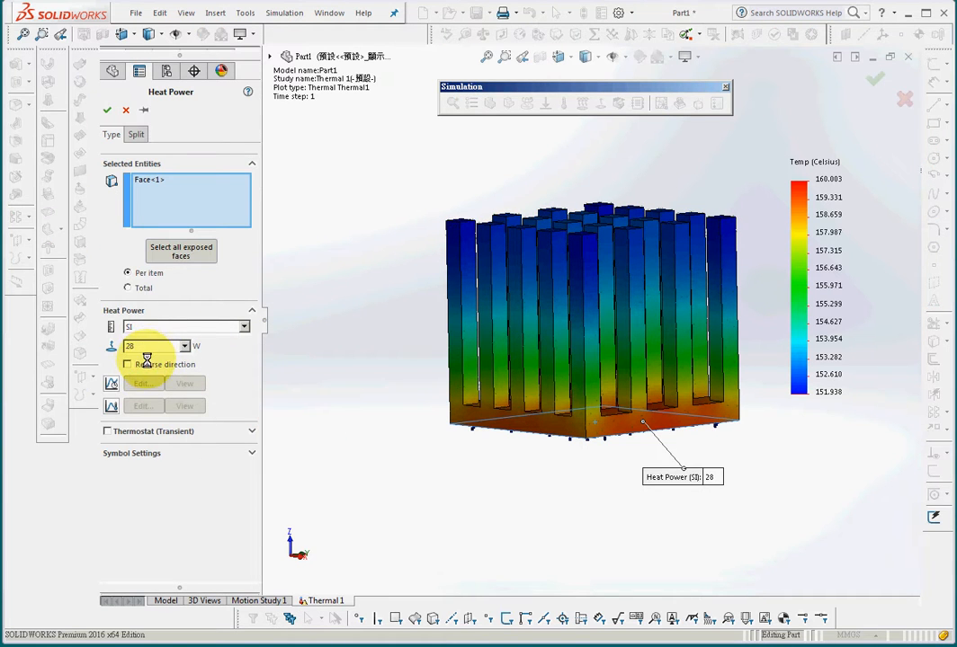
{"action": "left_click", "coordinate": [140, 180]}
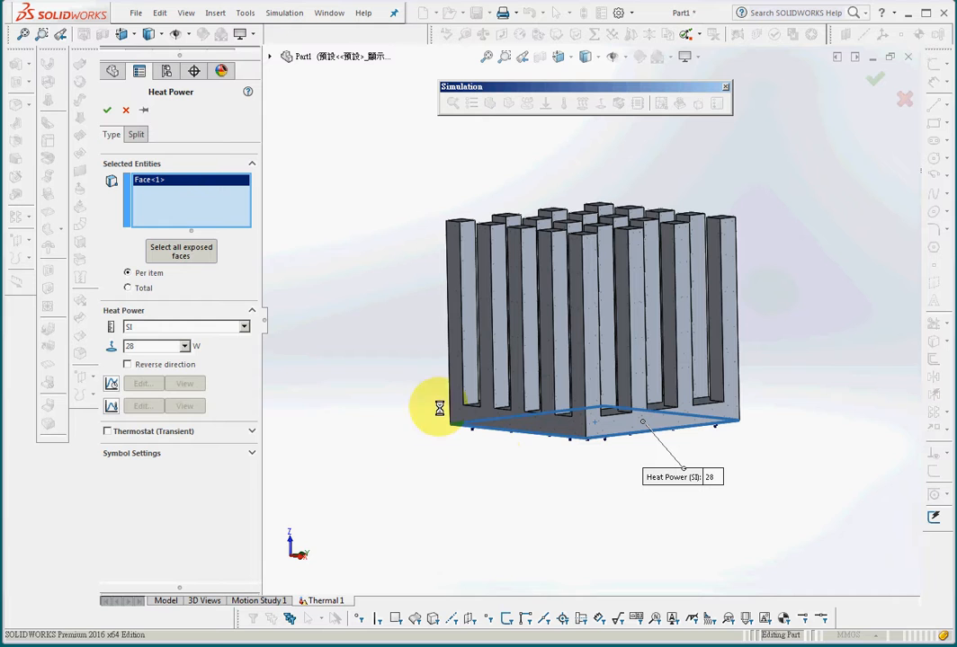
{"action": "left_click", "coordinate": [106, 109]}
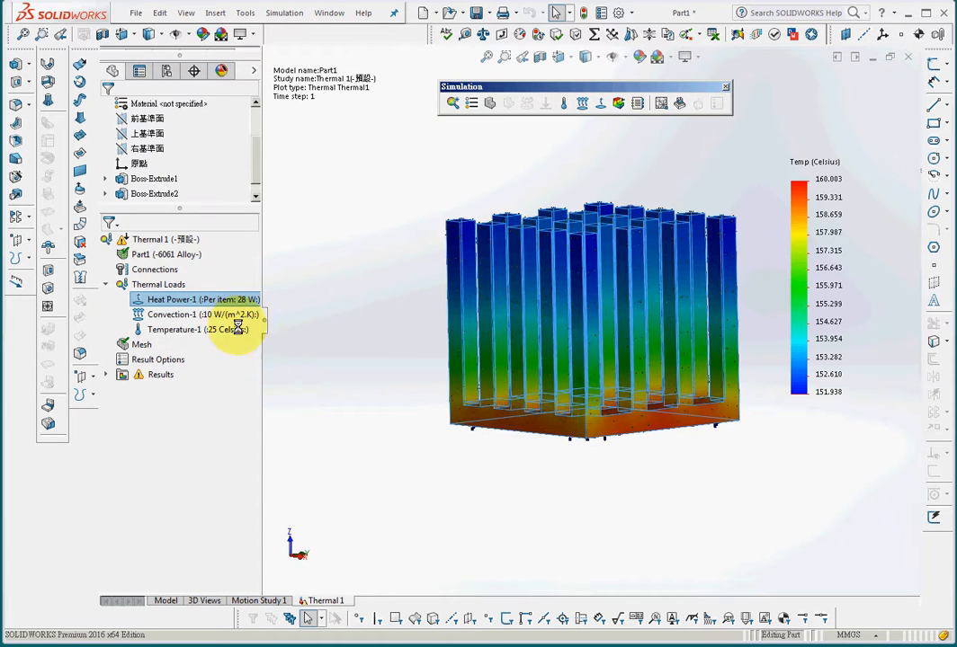
Review the convection load's selected faces, coefficient and bulk ambient temperature, keeping its settings.
{"action": "right_click", "coordinate": [221, 316]}
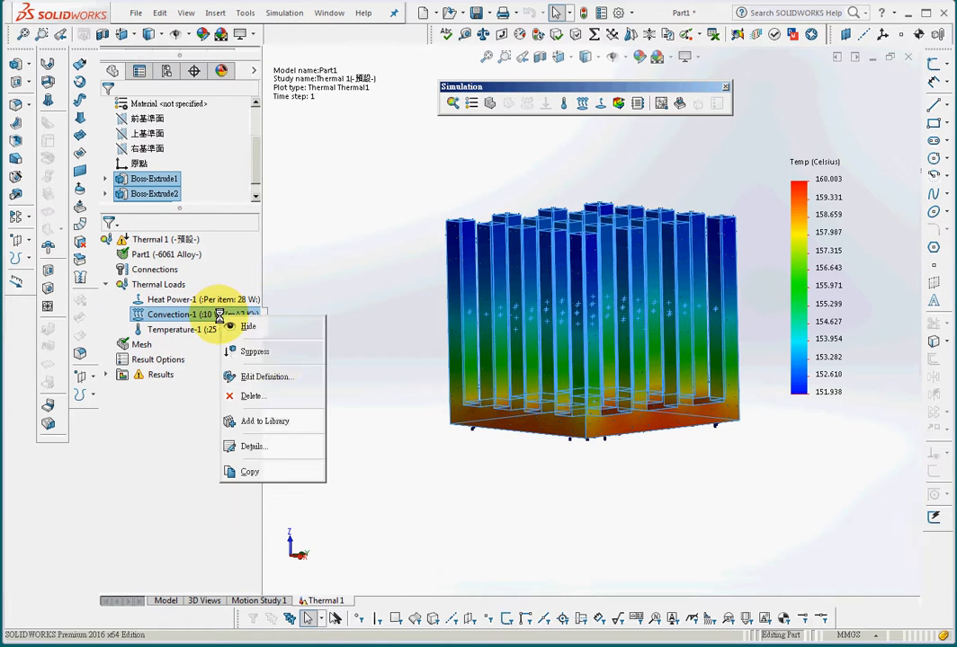
{"action": "left_click", "coordinate": [284, 378]}
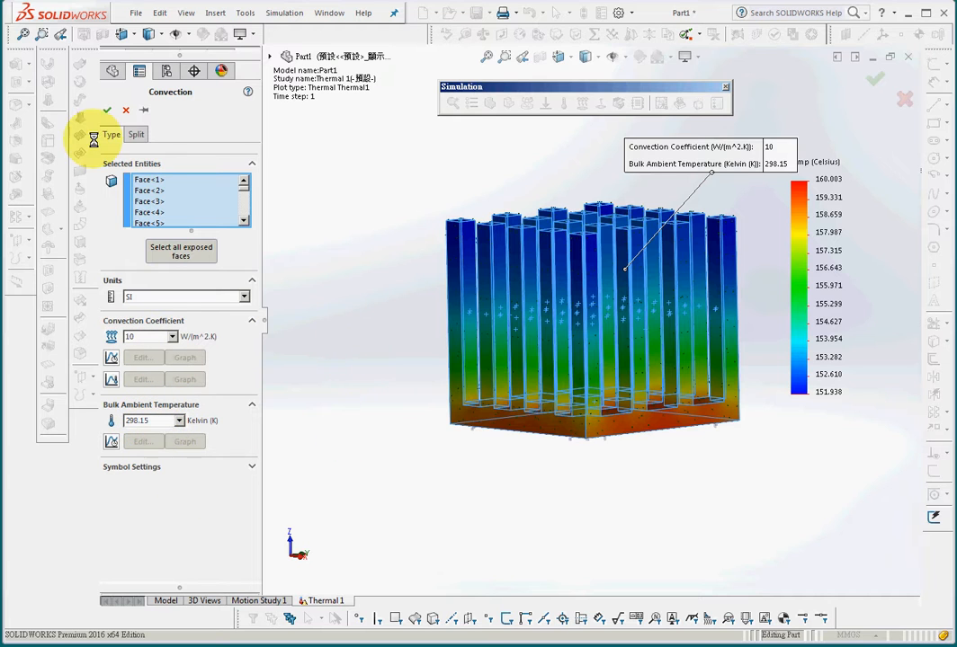
{"action": "left_click", "coordinate": [107, 110]}
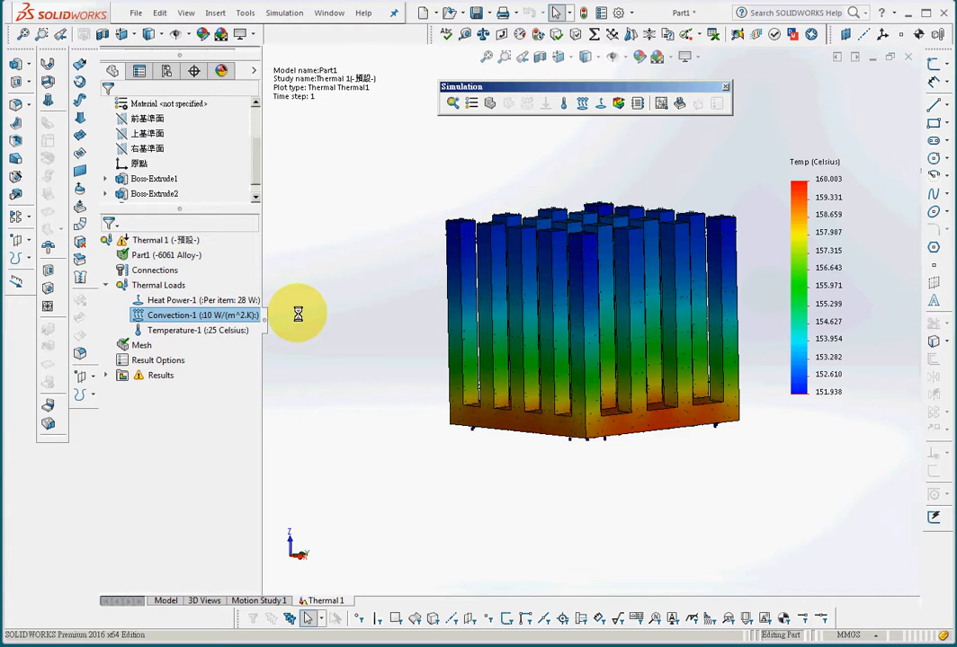
Run the transient thermal study to compute new temperature results.
{"action": "middle_click_drag", "start_coordinate": [298, 313], "coordinate": [292, 357]}
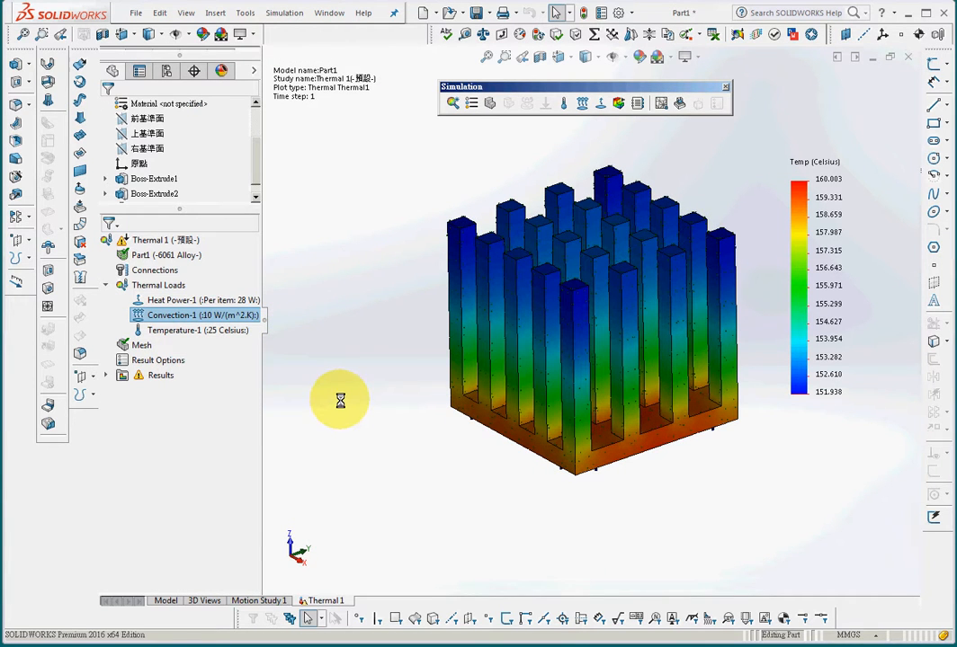
{"action": "left_click", "coordinate": [618, 102]}
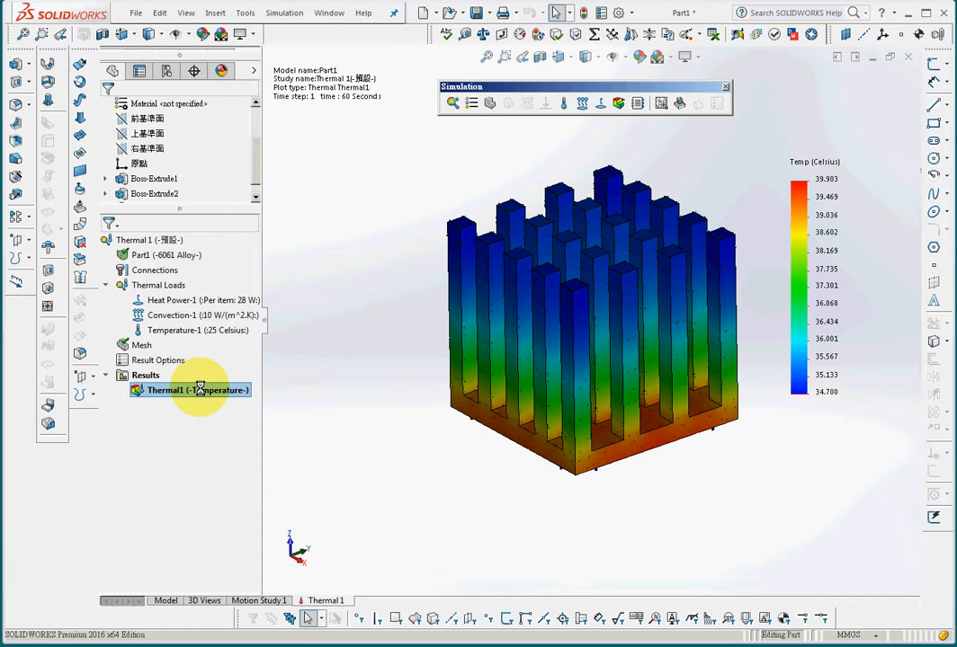
Probe the temperature plot at the top corner of an inner fin, examine its response graph over time, and close the probe.
{"action": "right_click", "coordinate": [200, 388]}
{"action": "left_click", "coordinate": [228, 231]}
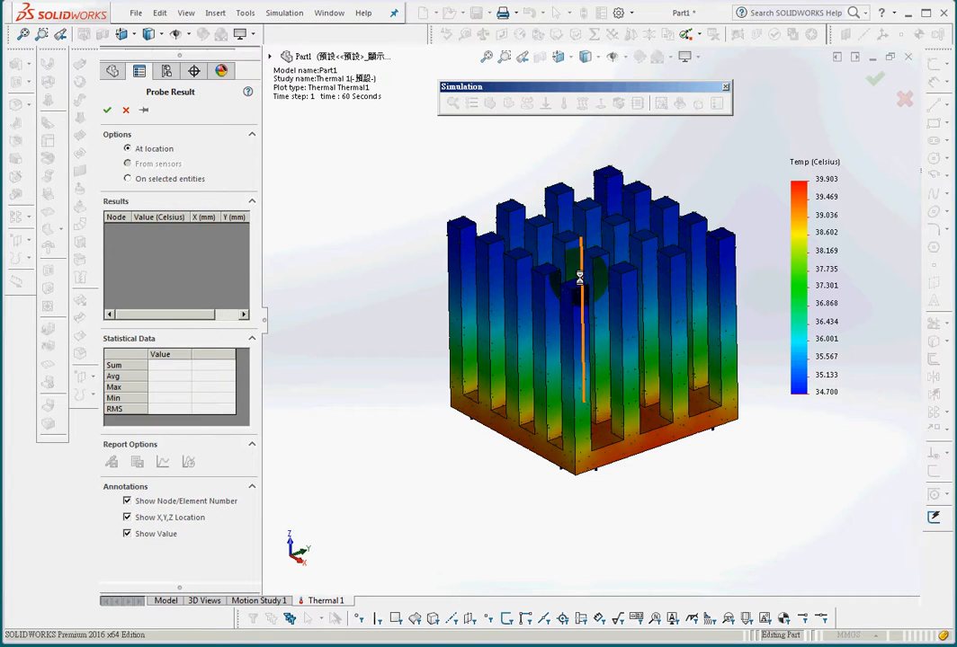
{"action": "left_click", "coordinate": [579, 238]}
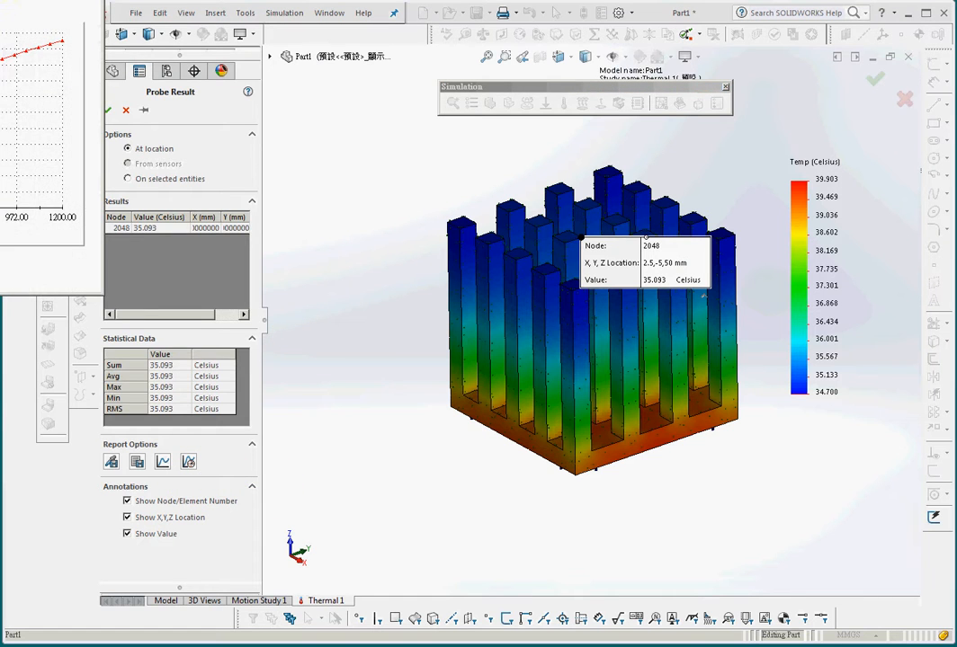
{"action": "left_click_drag", "start_coordinate": [492, 105], "coordinate": [498, 139]}
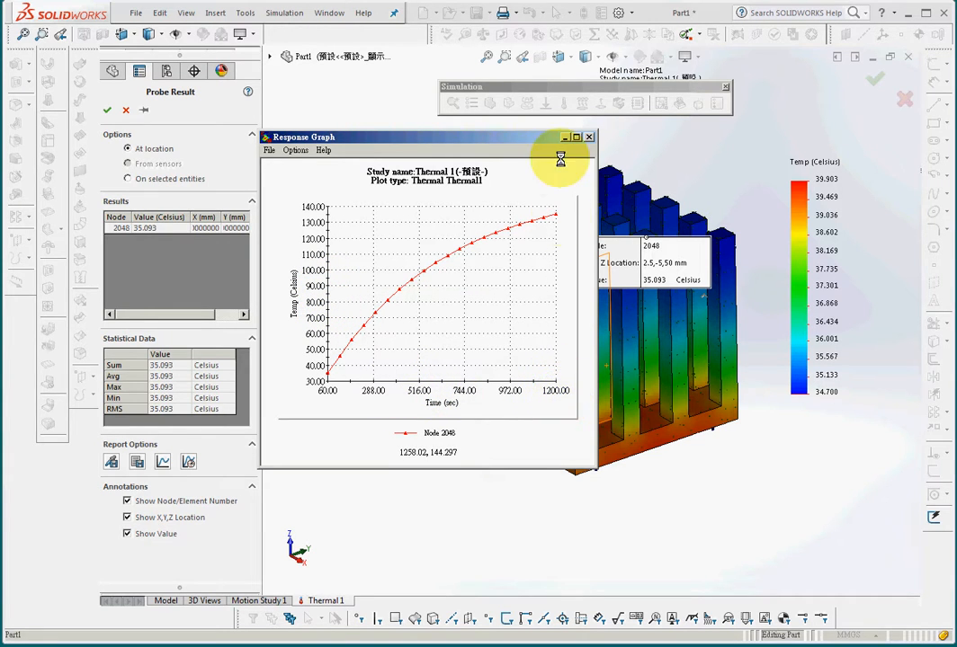
{"action": "left_click", "coordinate": [591, 136]}
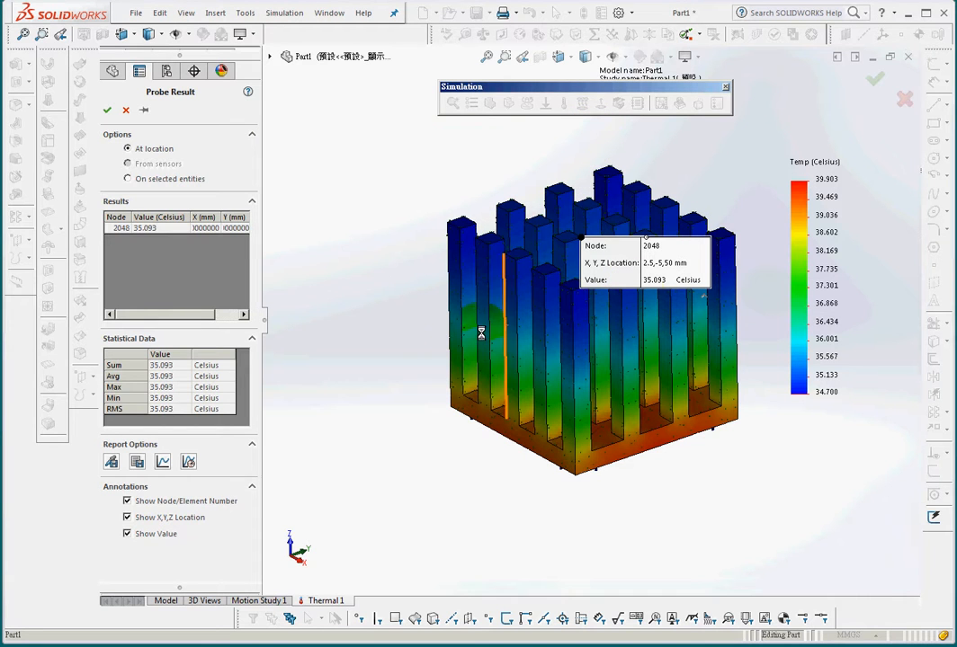
{"action": "left_click", "coordinate": [124, 110]}
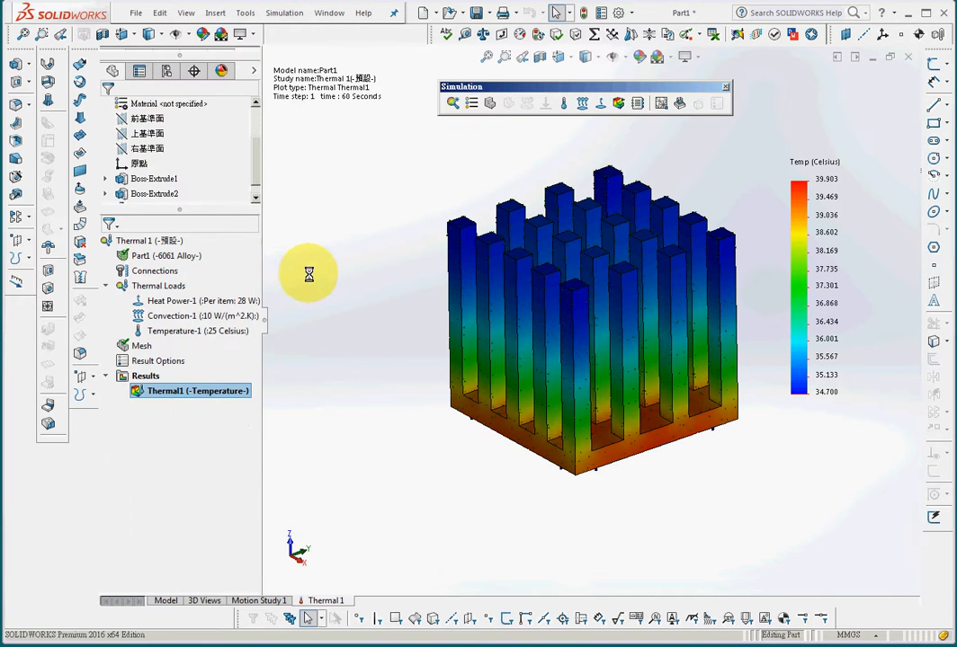
Set the transient thermal study's total time to 3000 seconds and rerun the analysis.
{"action": "right_click", "coordinate": [144, 241]}
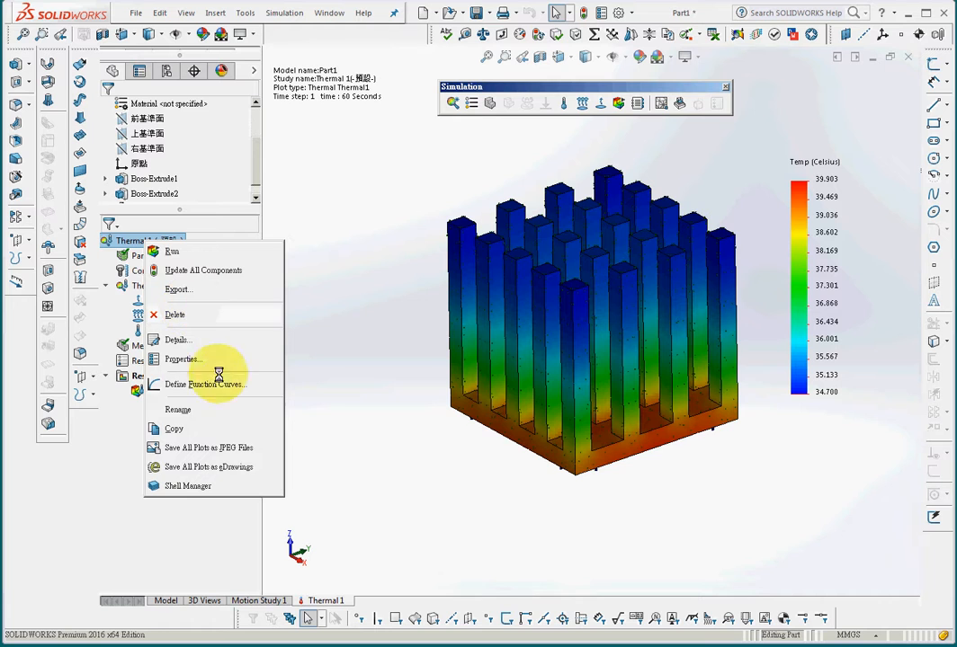
{"action": "left_click", "coordinate": [207, 359]}
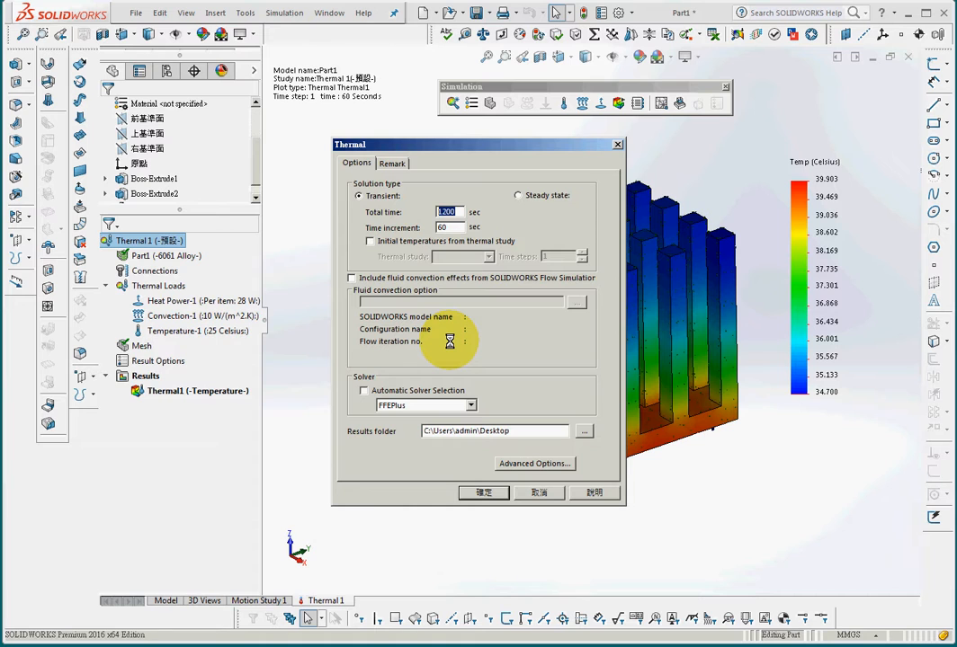
{"action": "type", "text": "20"}
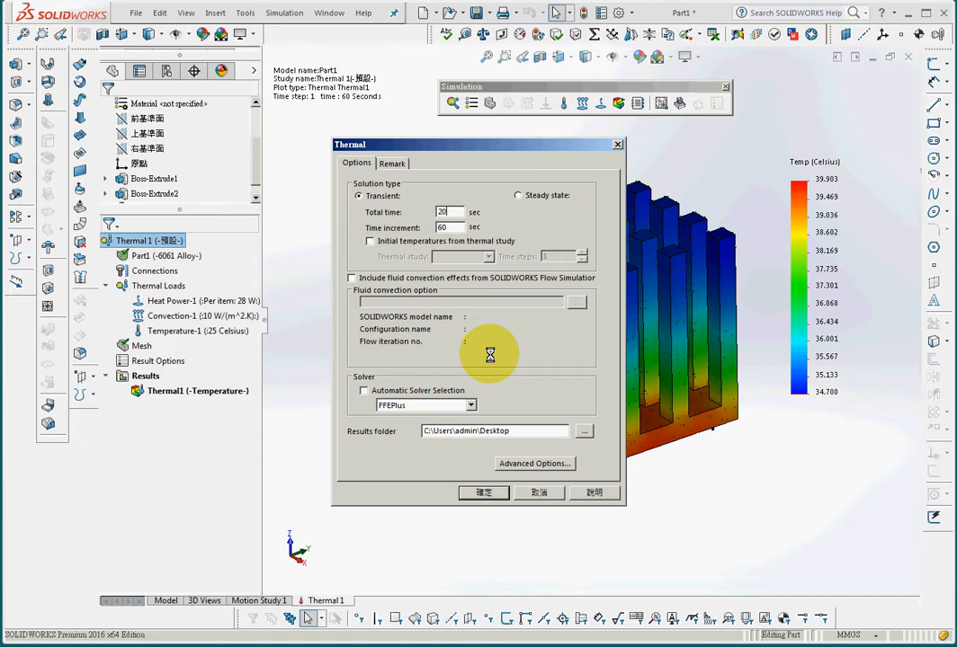
{"action": "double_click", "coordinate": [448, 212]}
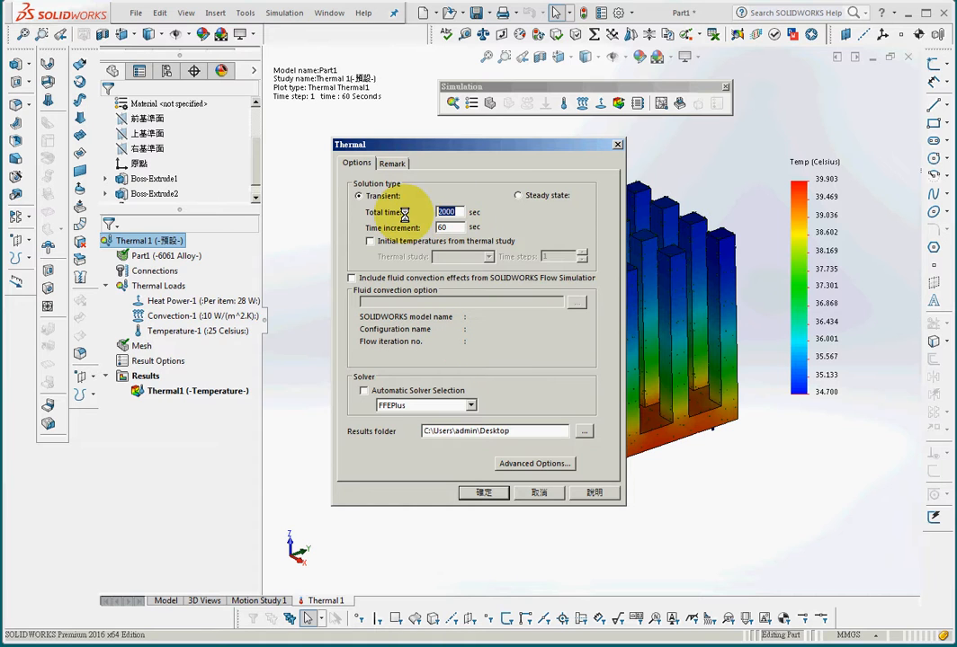
{"action": "type", "text": "3000"}
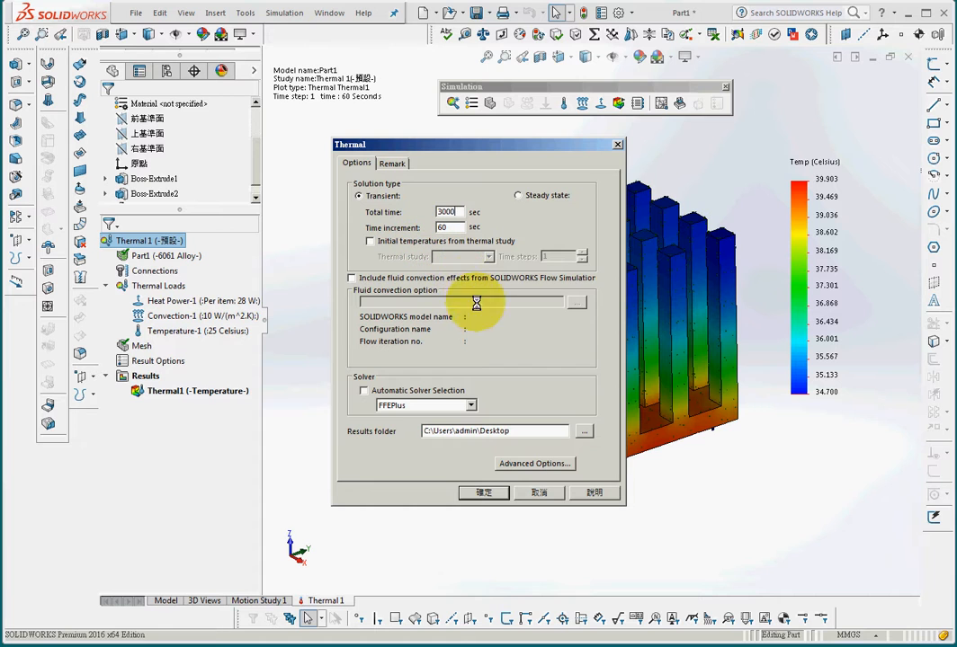
{"action": "left_click", "coordinate": [478, 494]}
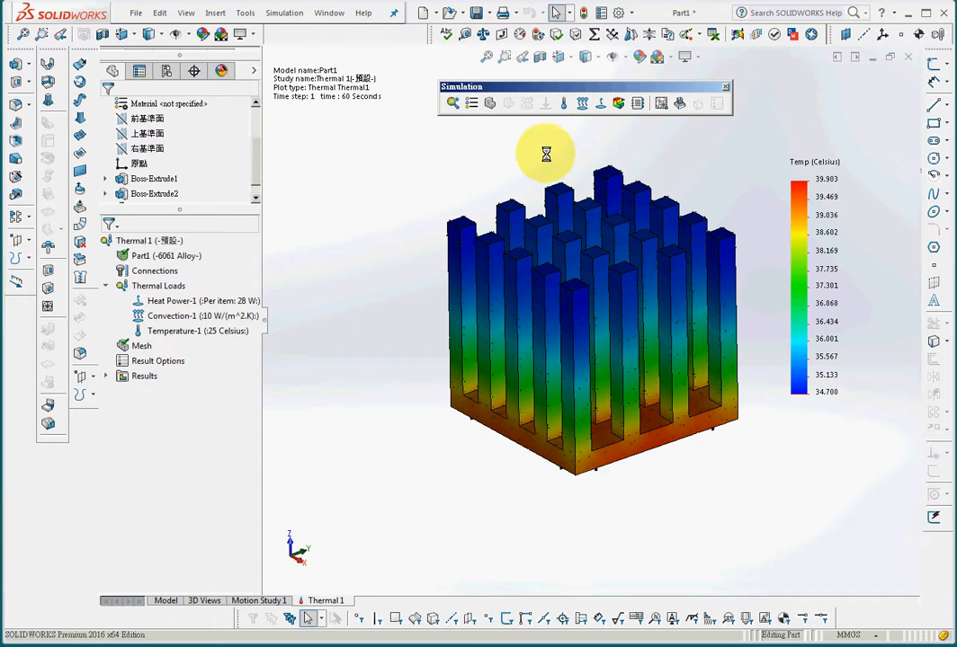
{"action": "left_click", "coordinate": [616, 103]}
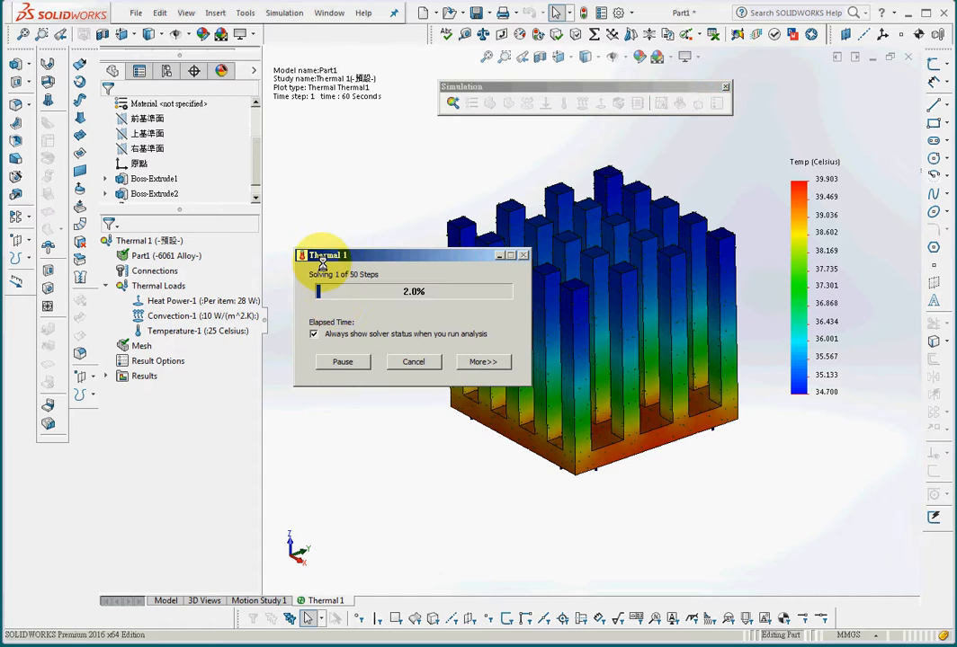
{"action": "left_click_drag", "start_coordinate": [376, 261], "coordinate": [294, 149]}
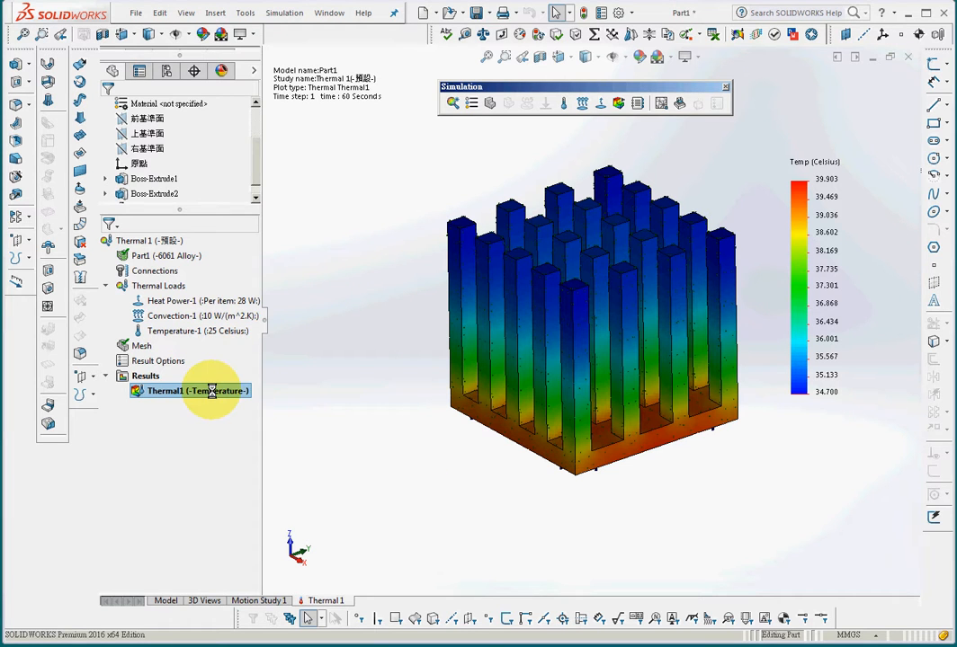
Probe the temperature plot at the top corner of an inner fin and generate its response graph over time.
{"action": "right_click", "coordinate": [209, 391]}
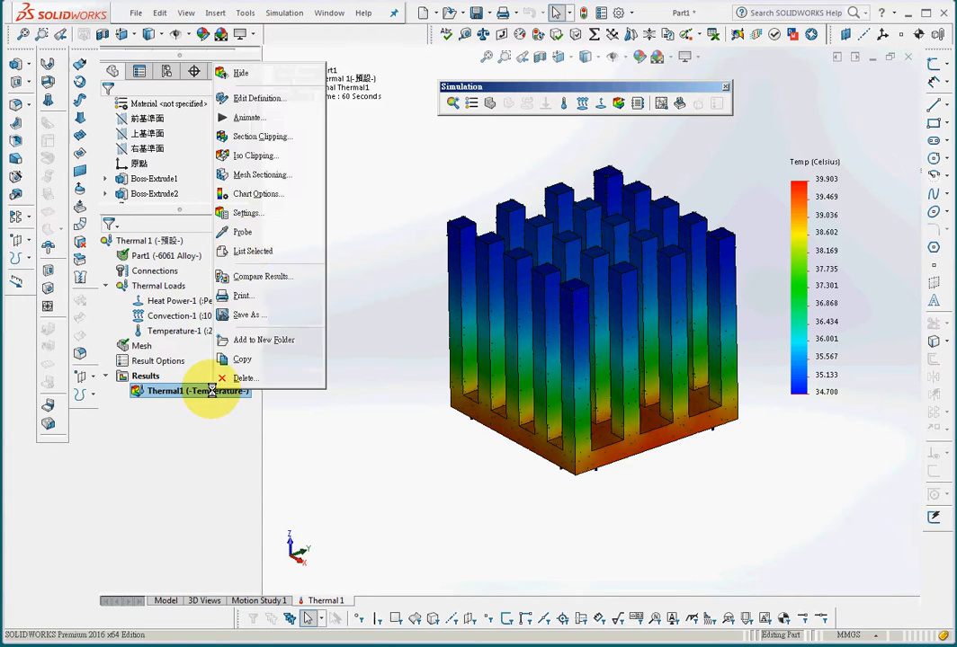
{"action": "left_click", "coordinate": [243, 232]}
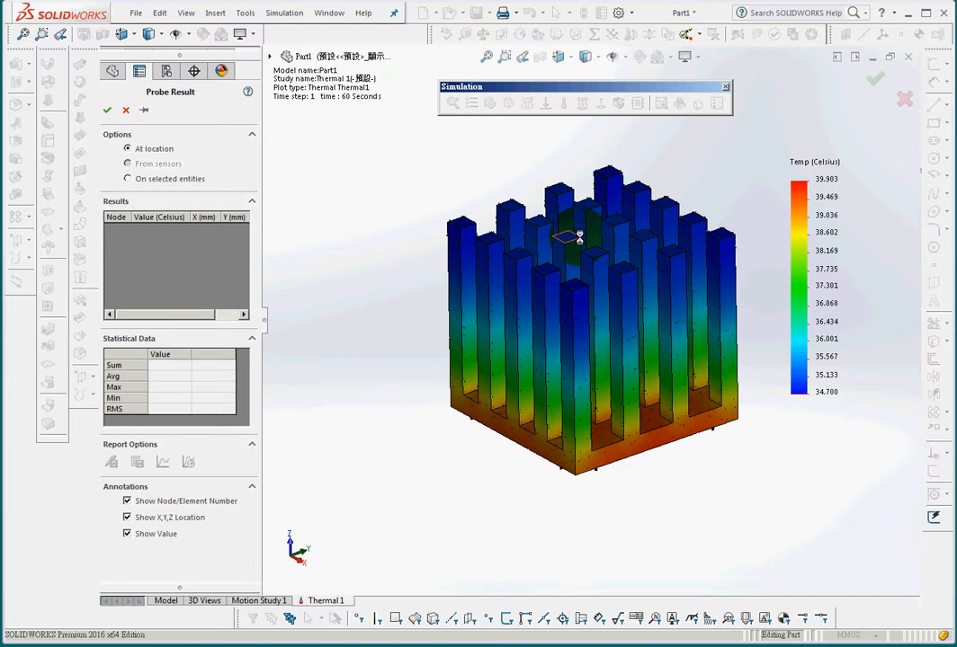
{"action": "left_click", "coordinate": [573, 237]}
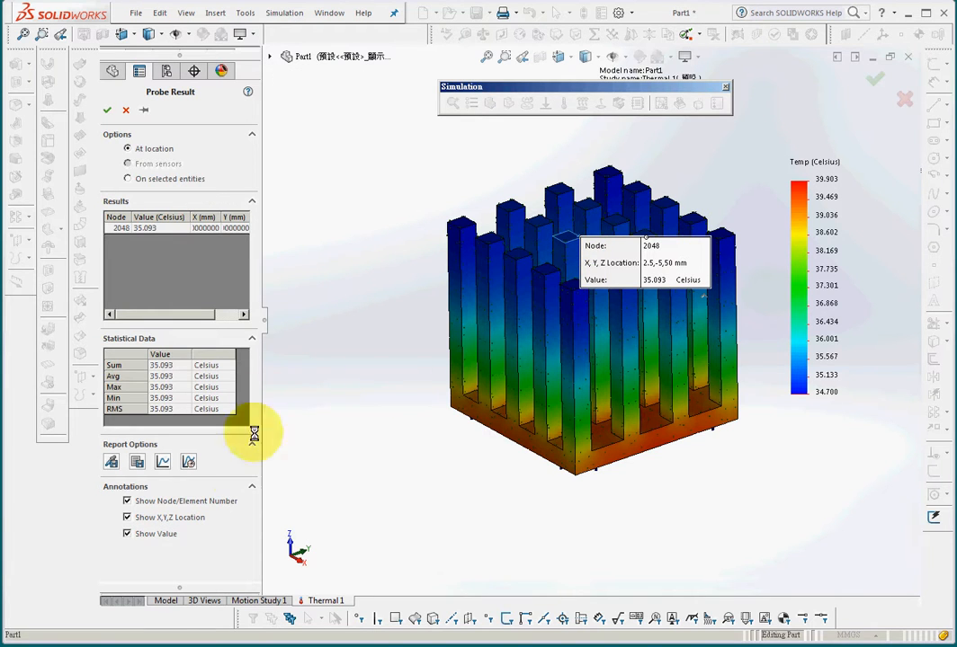
{"action": "left_click", "coordinate": [189, 461]}
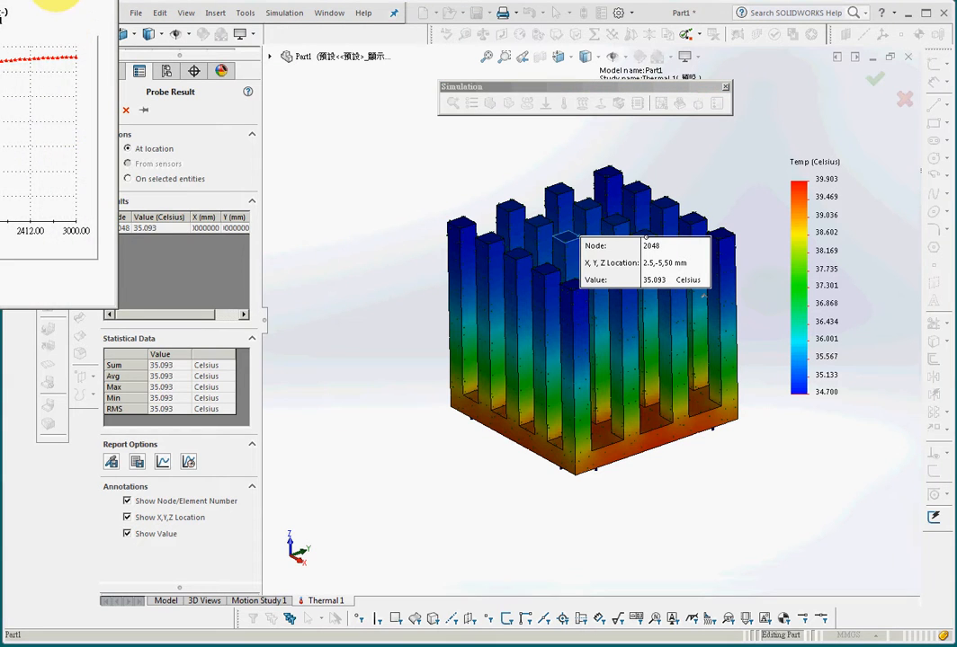
Enlarge and reposition the response graph to examine how the probed node's temperature levels off towards 3000 seconds.
{"action": "left_click_drag", "start_coordinate": [40, 3], "coordinate": [646, 157]}
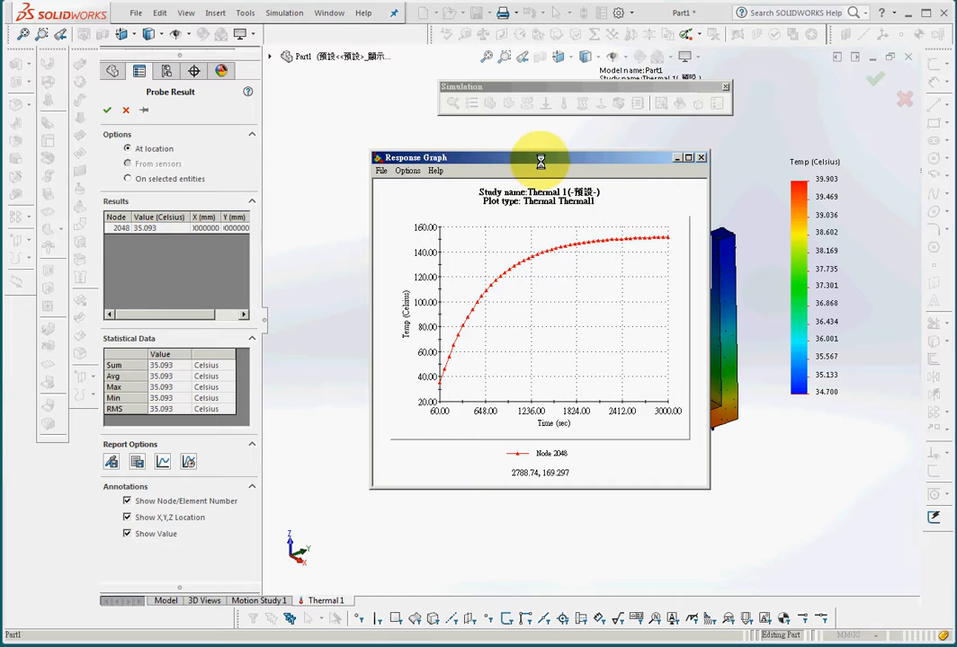
{"action": "left_click_drag", "start_coordinate": [540, 160], "coordinate": [427, 140]}
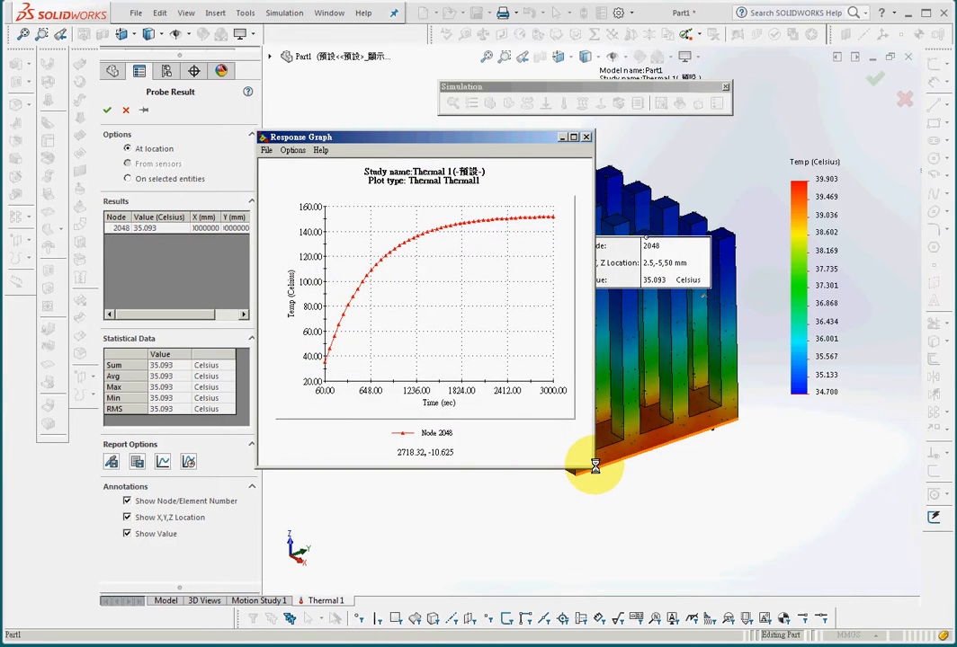
{"action": "left_click_drag", "start_coordinate": [593, 466], "coordinate": [838, 552]}
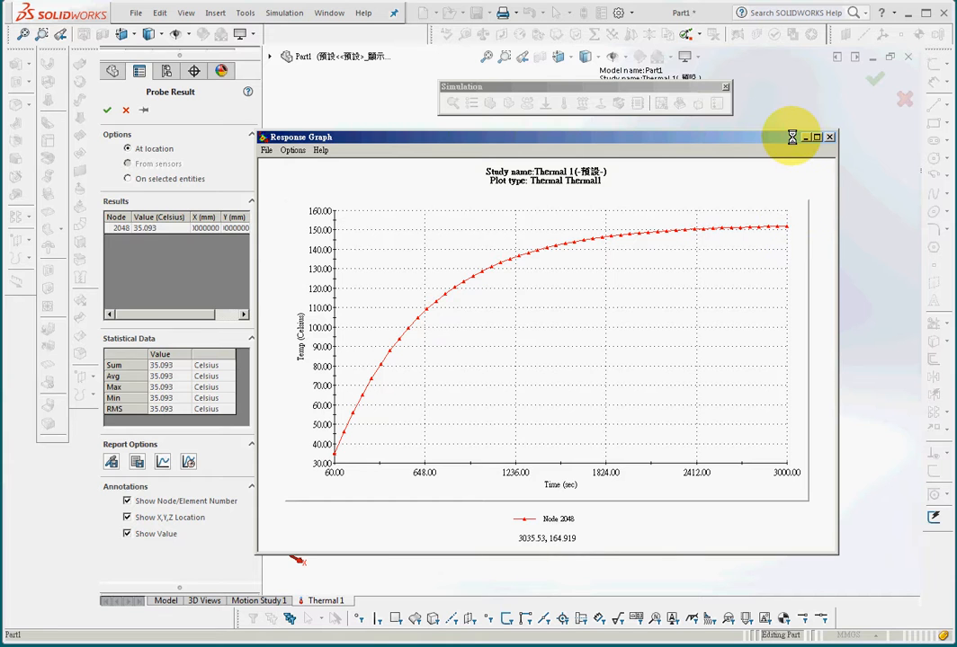
{"action": "left_click_drag", "start_coordinate": [794, 137], "coordinate": [350, 153]}
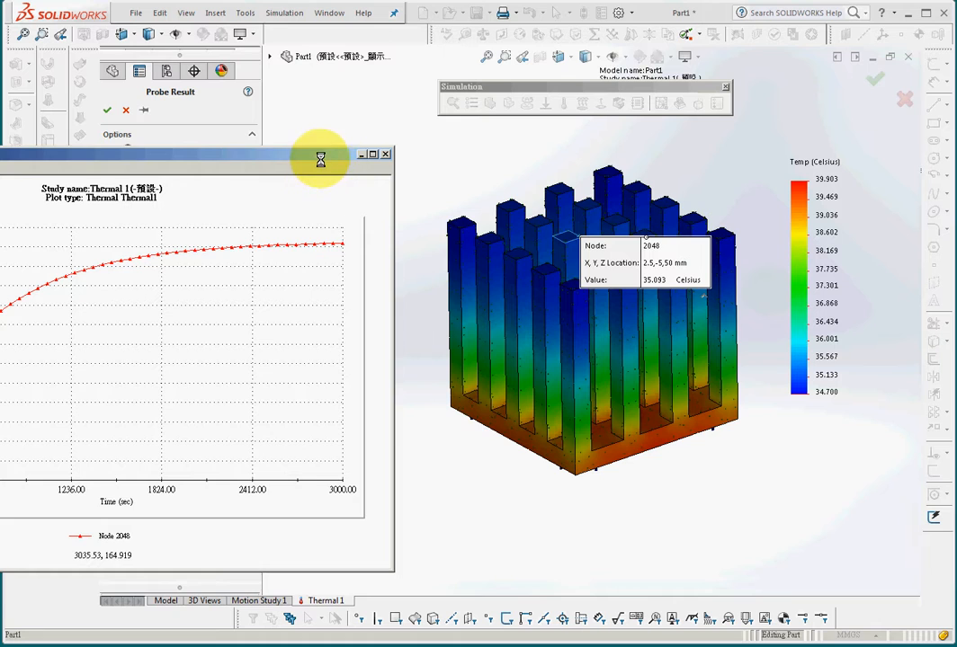
{"action": "left_click_drag", "start_coordinate": [321, 158], "coordinate": [685, 166]}
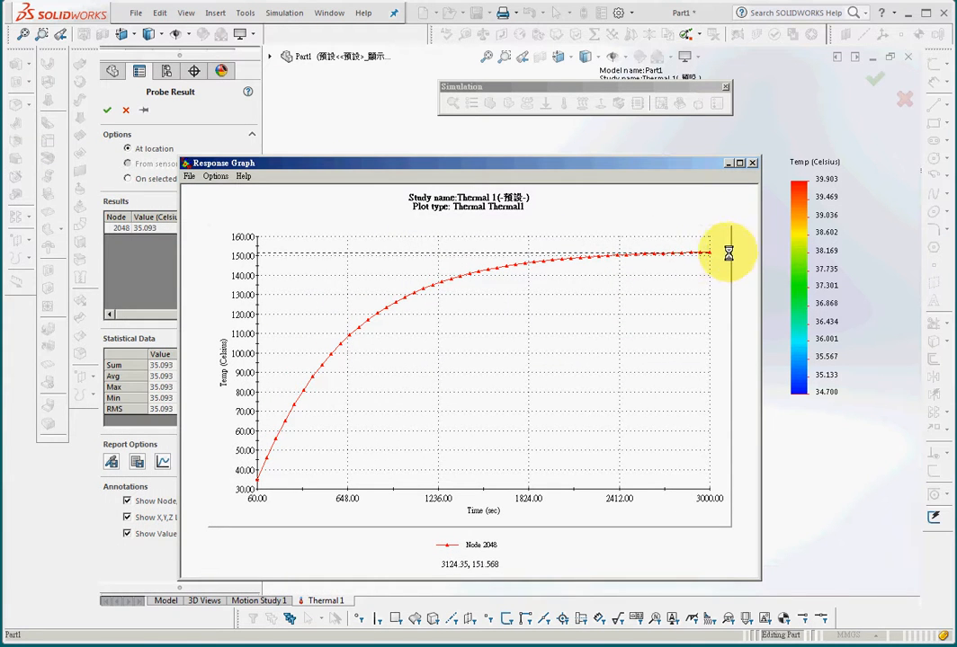